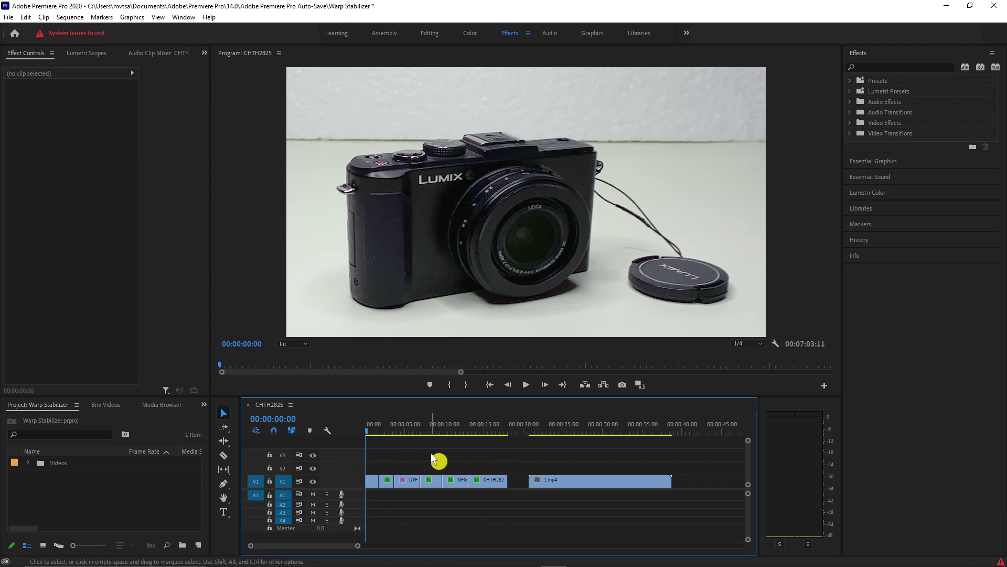
# - Preview the 1.mp4 clip on V1, then delete it from the timeline
pyautogui.click(536, 483)
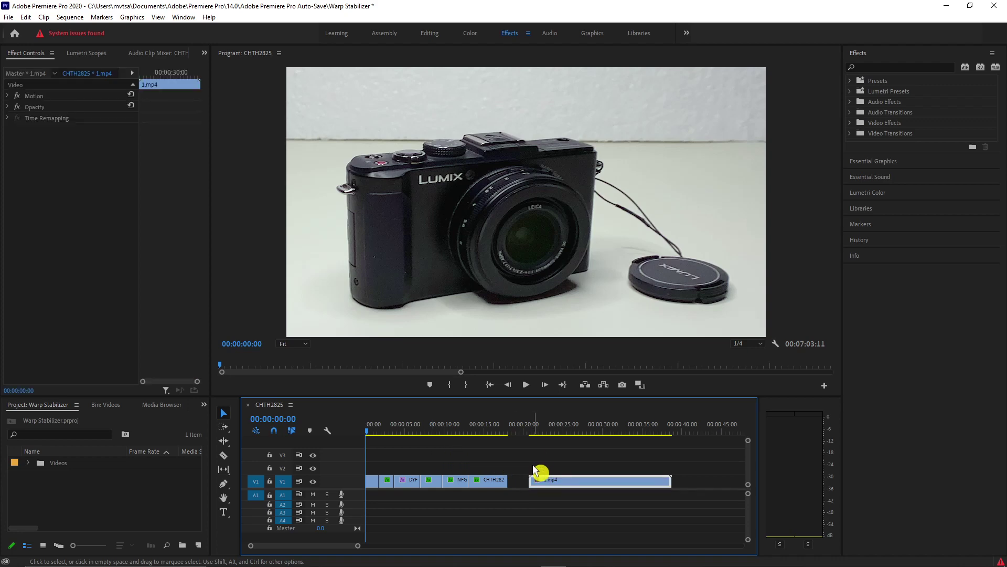
pyautogui.click(529, 427)
pyautogui.press('space')
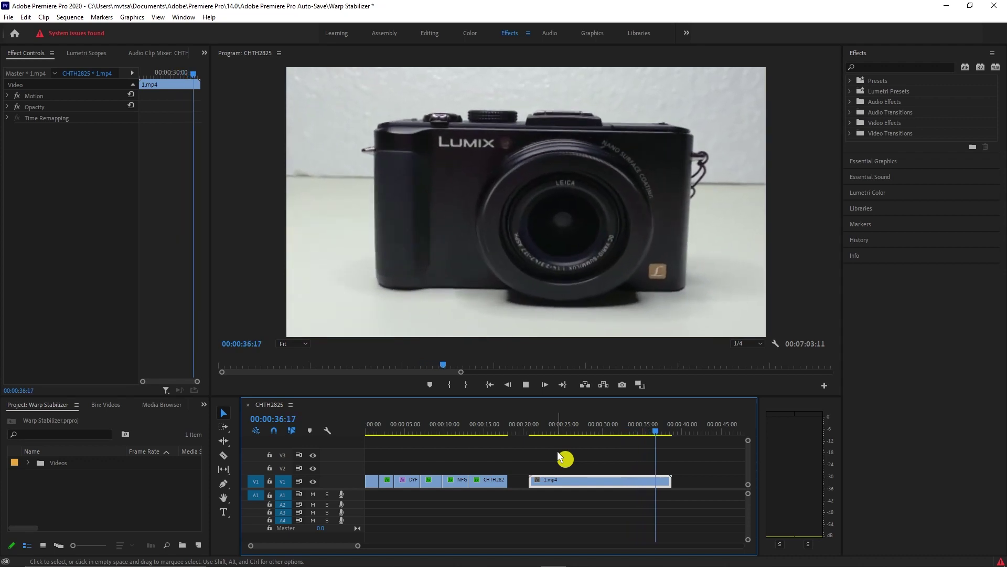
pyautogui.press('space')
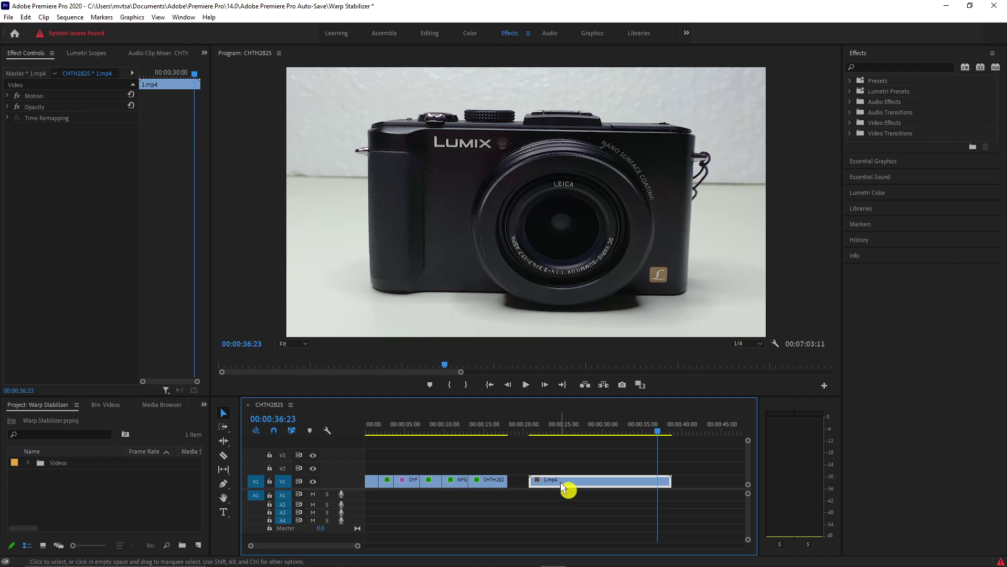
pyautogui.press('Delete')
# - Move the playhead back to the very start of the sequence
pyautogui.click(370, 434)
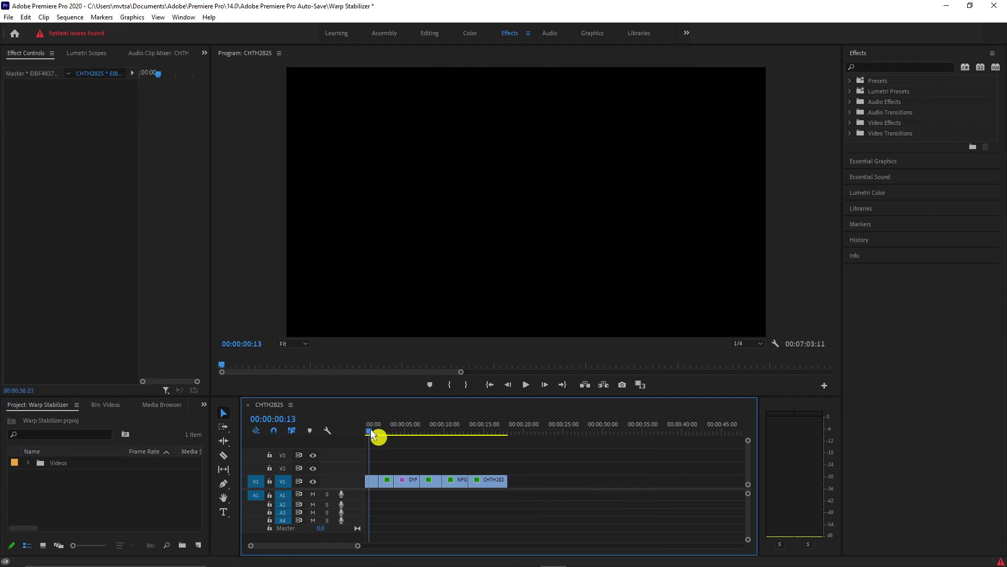
pyautogui.click(364, 435)
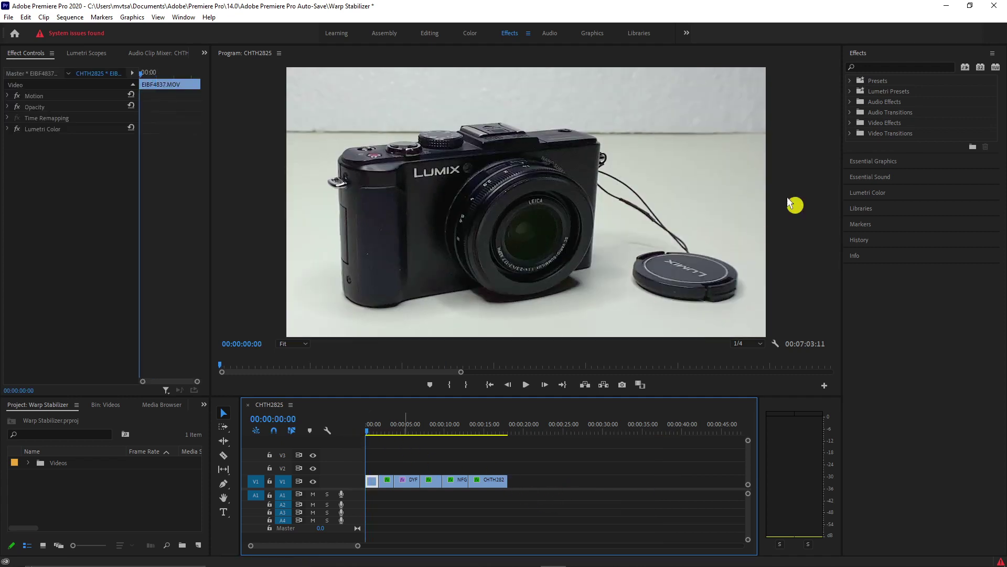
pyautogui.click(865, 66)
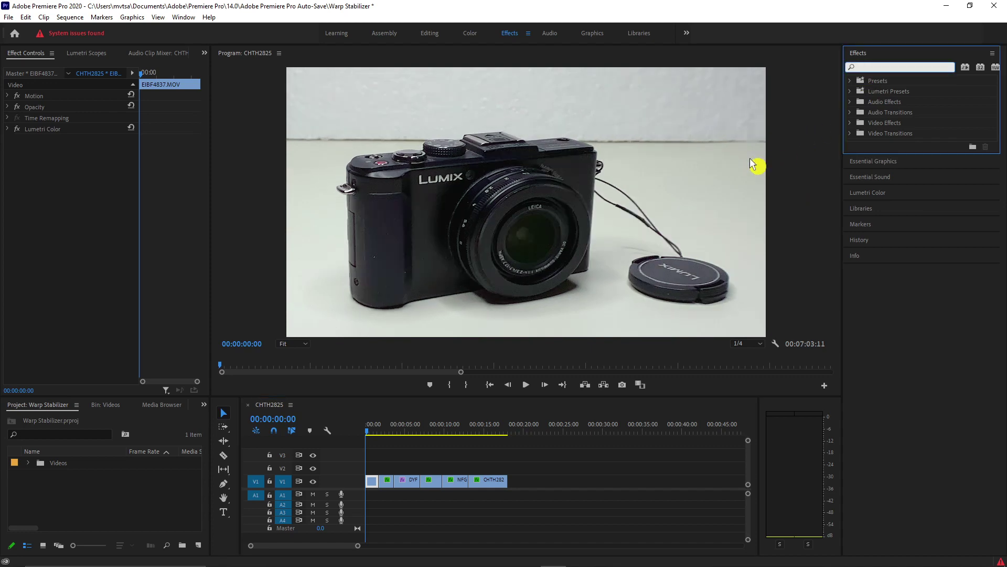
# - Search 'warp s' and apply Warp Stabilizer to the opening EIBF4837.MOV clip
pyautogui.write('warp stabilizer')
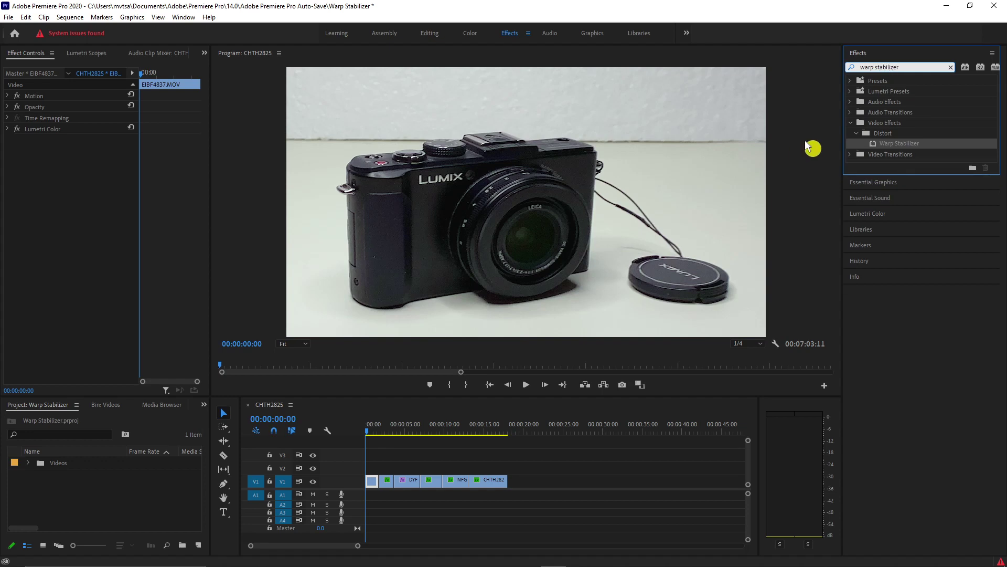
pyautogui.click(874, 148)
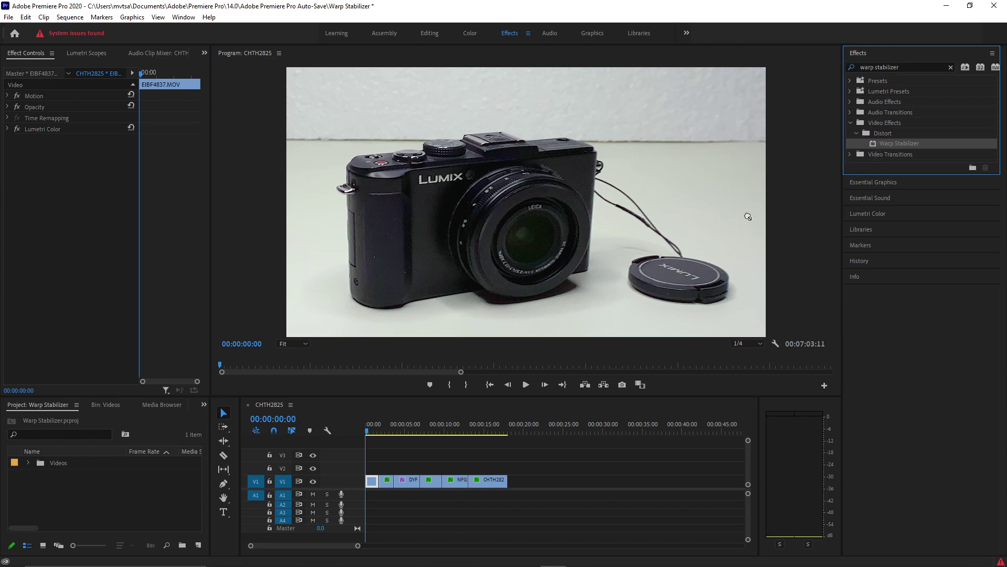
pyautogui.moveTo(549, 330); pyautogui.dragTo(376, 487)
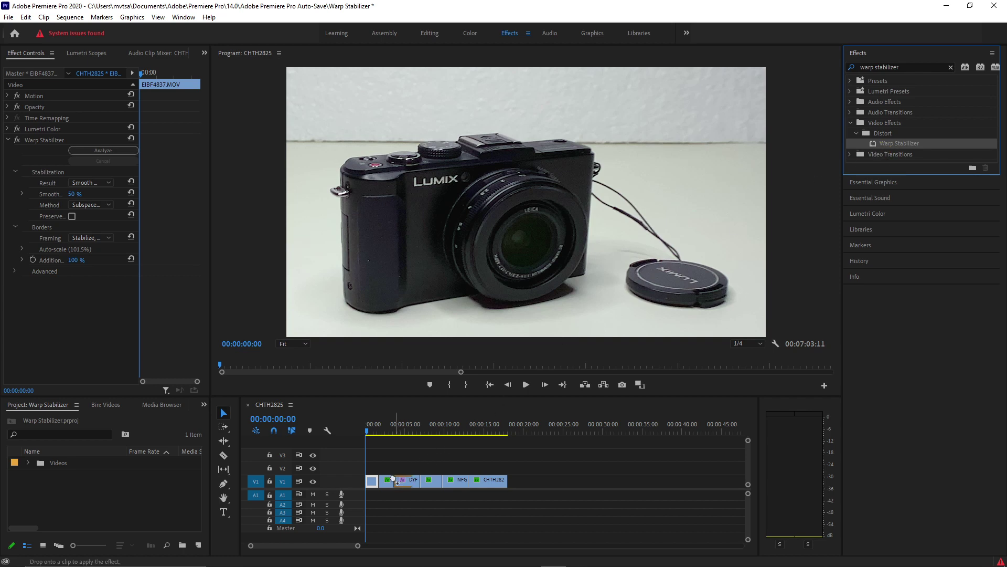
# - Apply Warp Stabilizer to the speed-changed NFGE1194.MOV clip and select it to check its status
pyautogui.moveTo(388, 483); pyautogui.dragTo(389, 483)
pyautogui.click(383, 431)
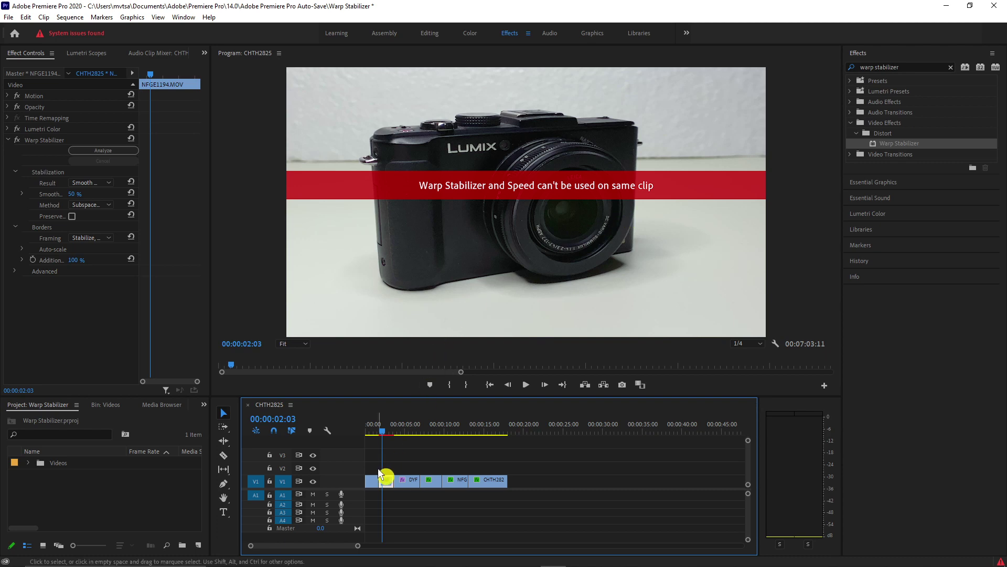
# - Undo the rejected stabilizer and nest NFGE1194.MOV as 'Nested Sequence 01'
pyautogui.hotkey('ctrl', 'z')
pyautogui.rightClick(390, 479)
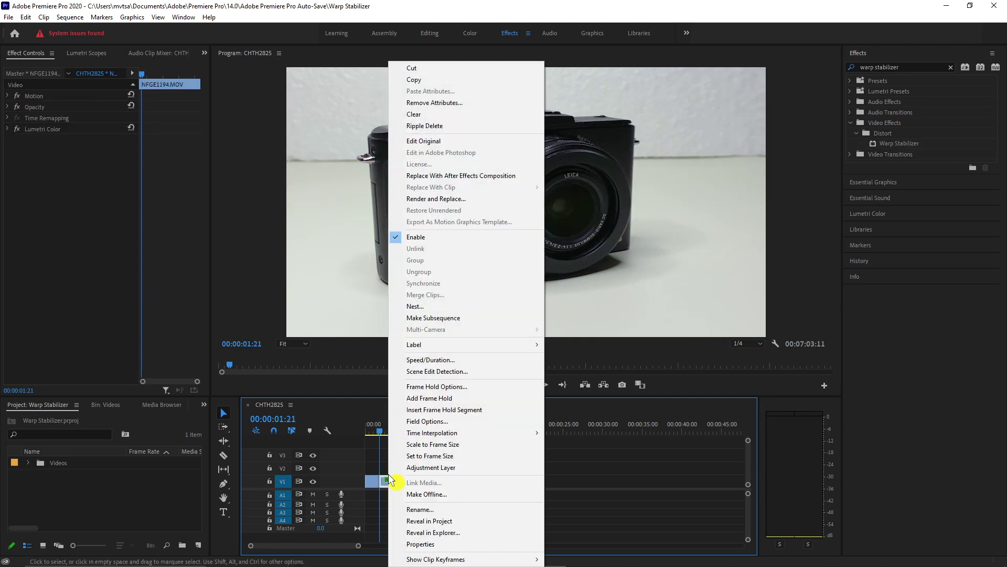
pyautogui.click(443, 307)
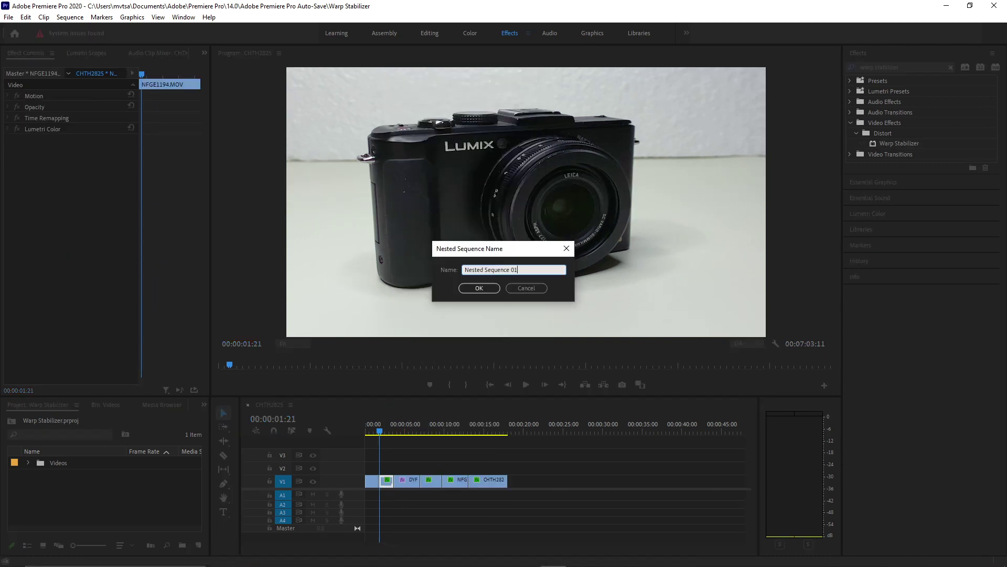
pyautogui.click(479, 289)
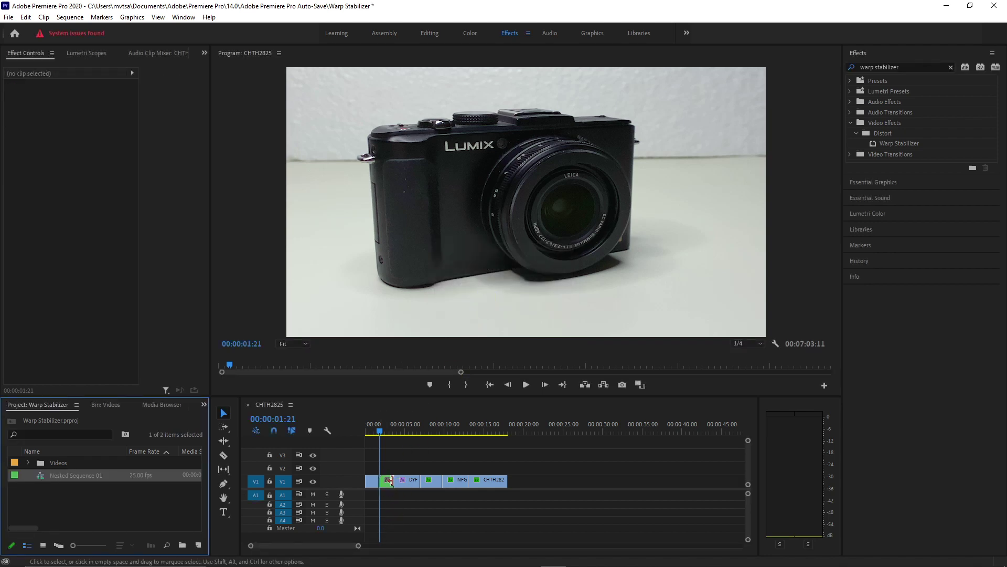
pyautogui.click(874, 146)
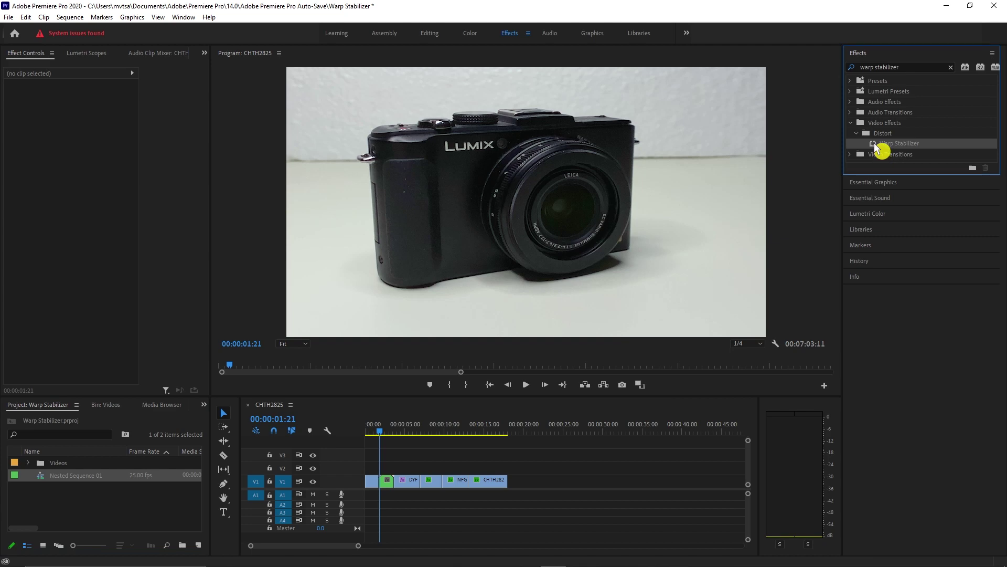
# - Stabilize Nested Sequence 01, check each clip's analysis, then play from about five seconds
pyautogui.moveTo(486, 400); pyautogui.dragTo(391, 483)
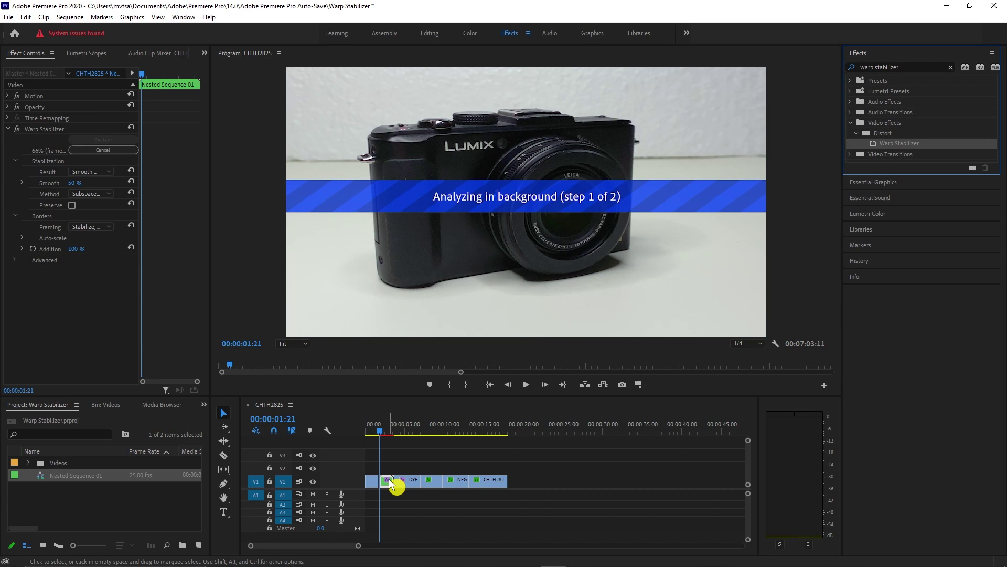
pyautogui.click(413, 480)
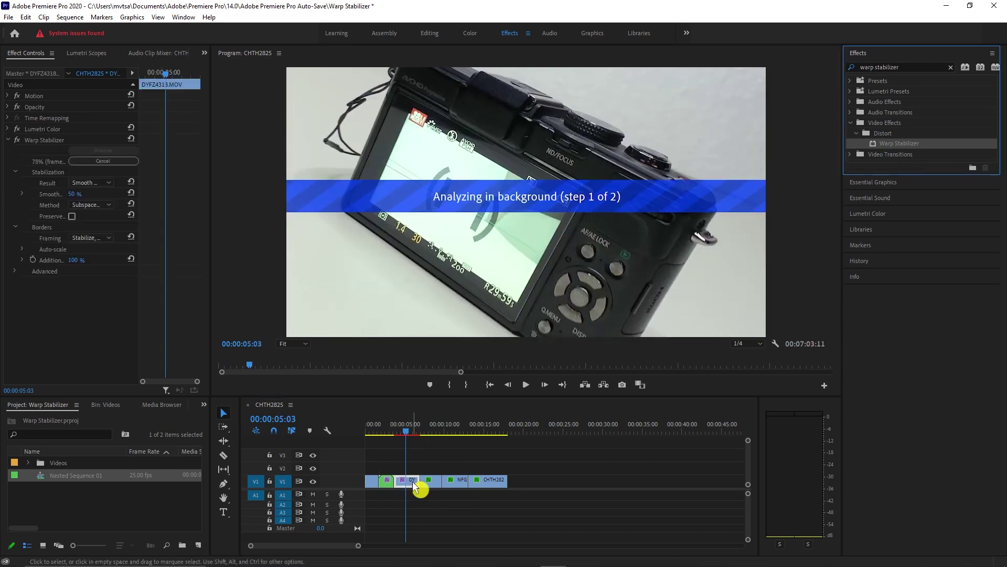
pyautogui.click(430, 481)
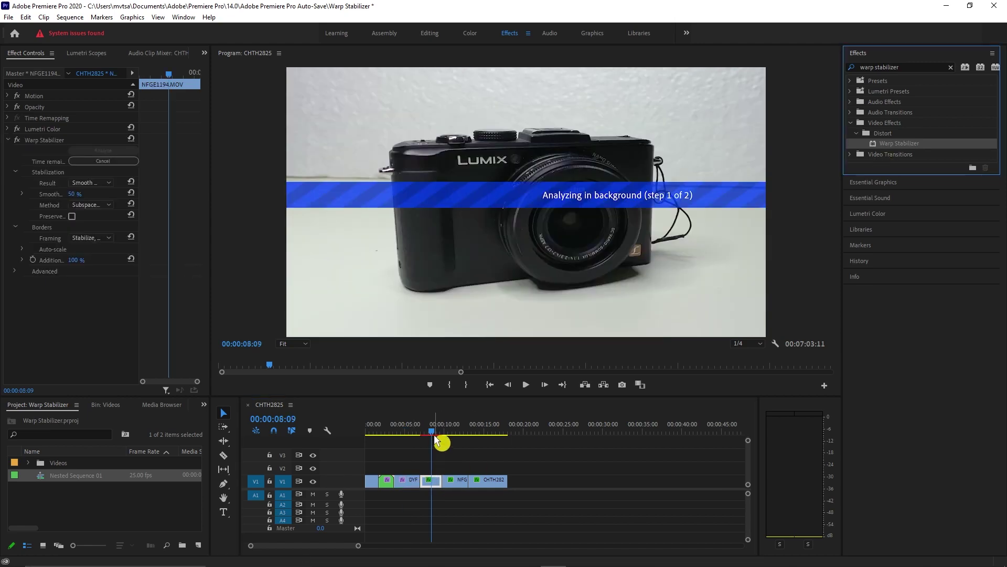
pyautogui.moveTo(435, 439); pyautogui.dragTo(453, 440)
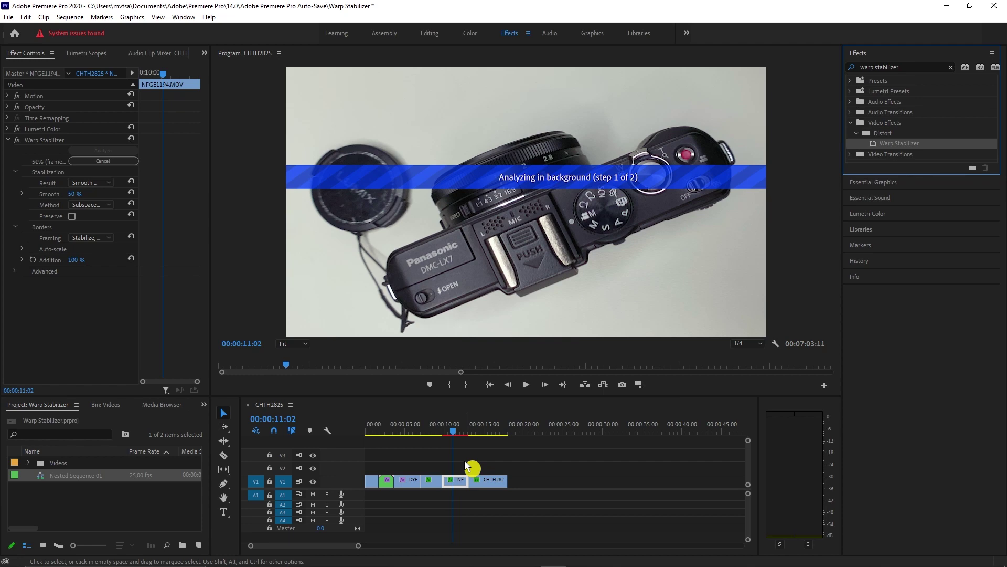
pyautogui.click(484, 438)
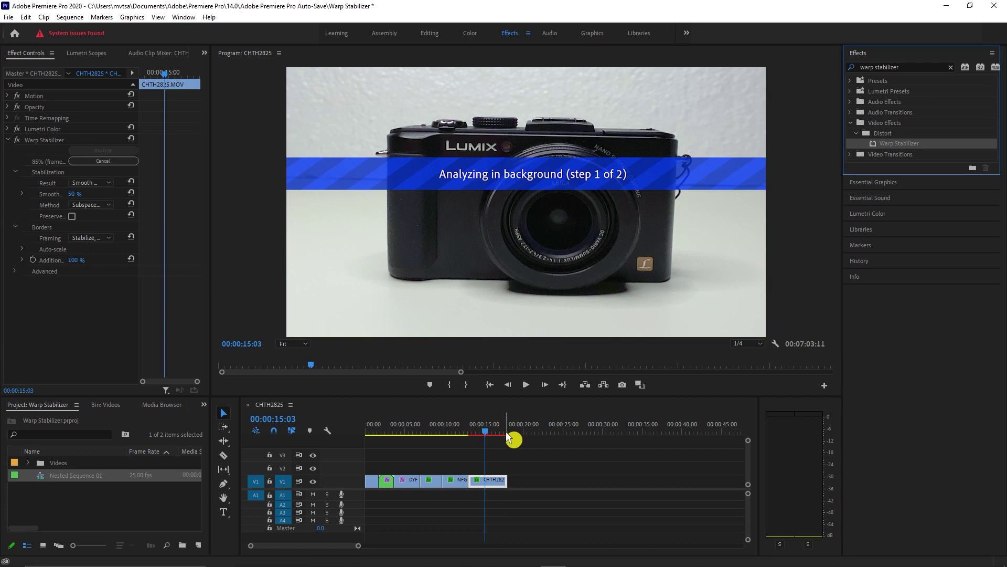
pyautogui.click(405, 433)
pyautogui.press('space')
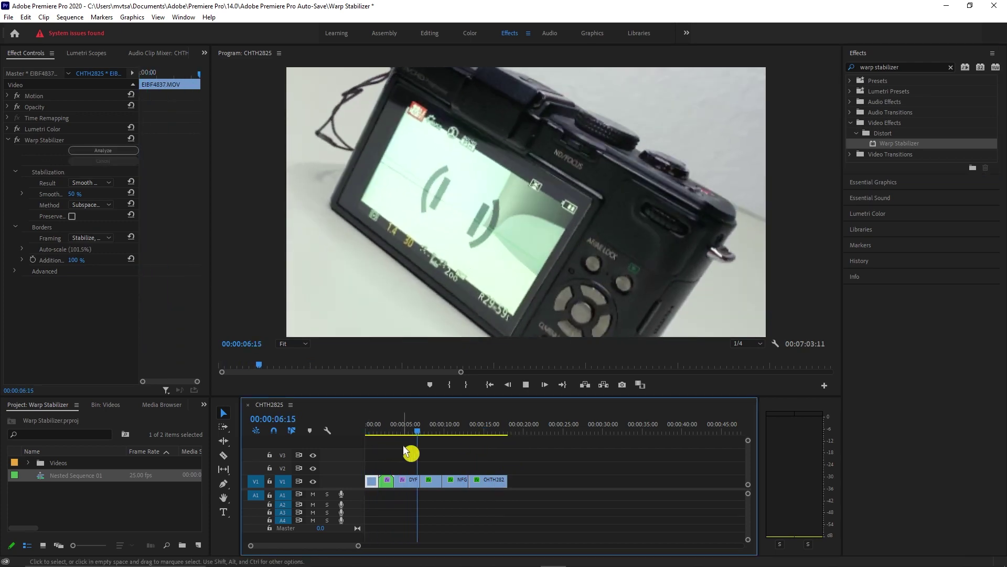
# - Review the stabilized clips, set an Out point at 18:00, and return to the start
pyautogui.click(506, 431)
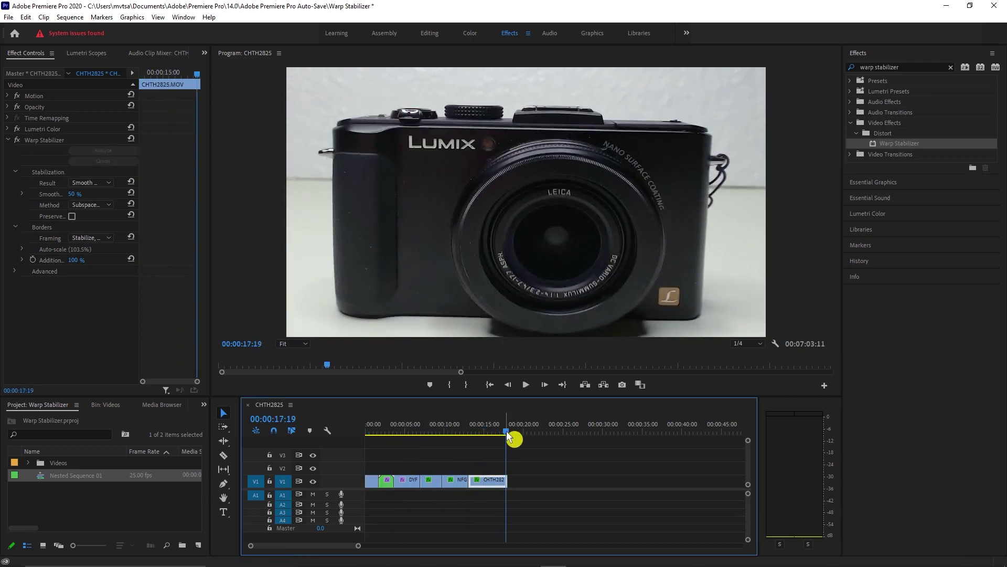
pyautogui.click(388, 431)
pyautogui.moveTo(408, 427); pyautogui.dragTo(441, 431)
pyautogui.click(8, 96)
pyautogui.press('space')
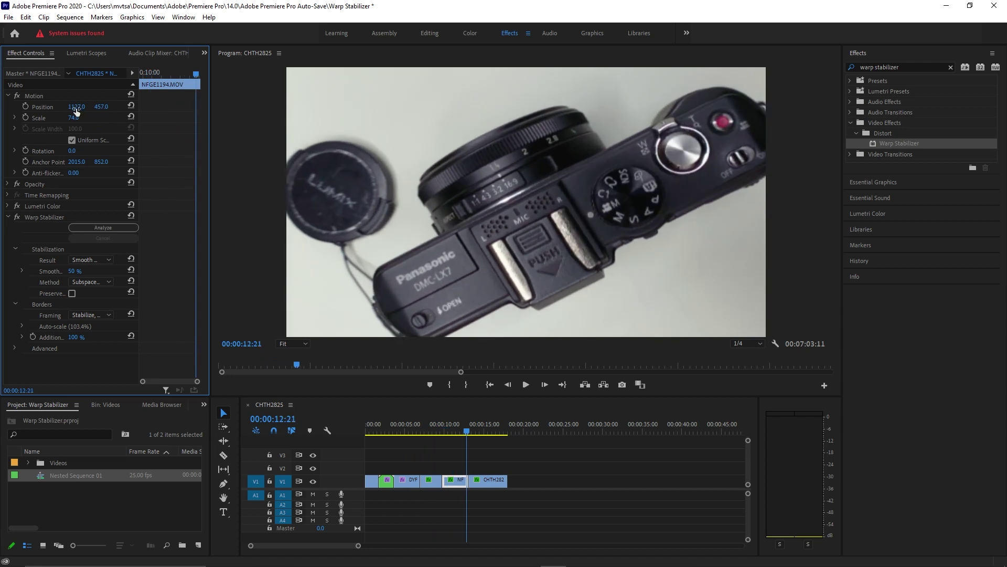
pyautogui.click(490, 432)
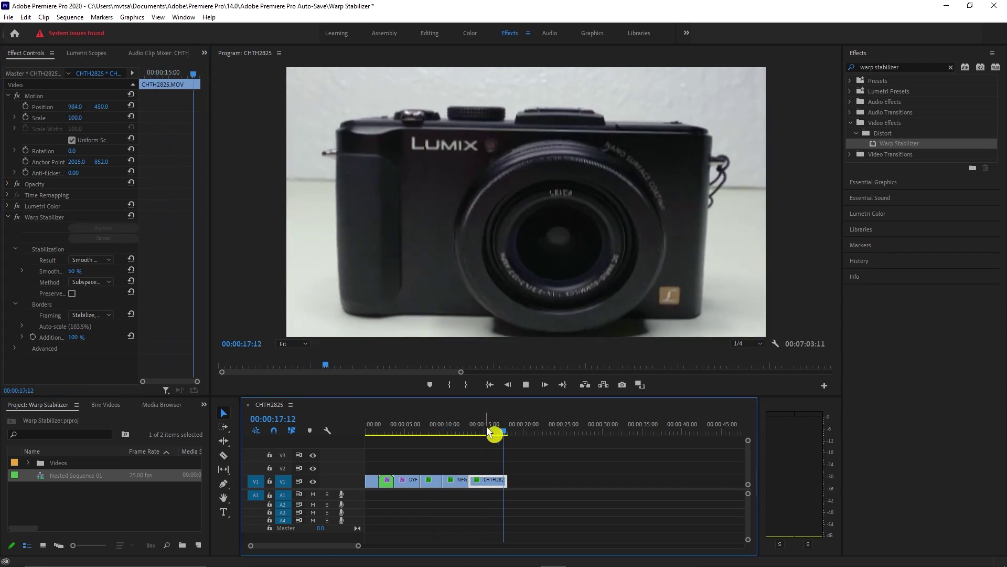
pyautogui.click(523, 490)
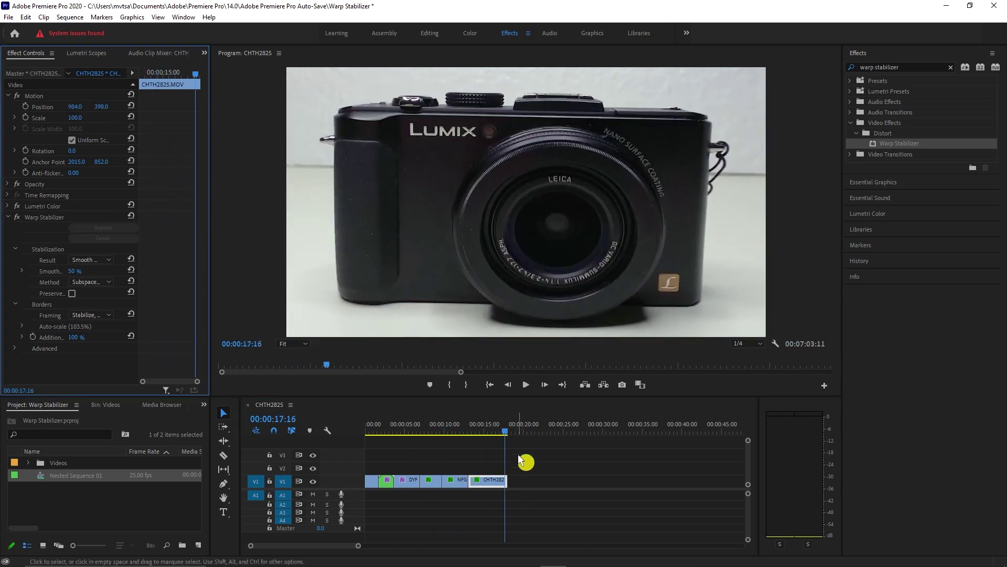
pyautogui.click(521, 460)
pyautogui.press('o')
pyautogui.press('Left')
pyautogui.press('Left')
pyautogui.press('Left')
pyautogui.press('Left')
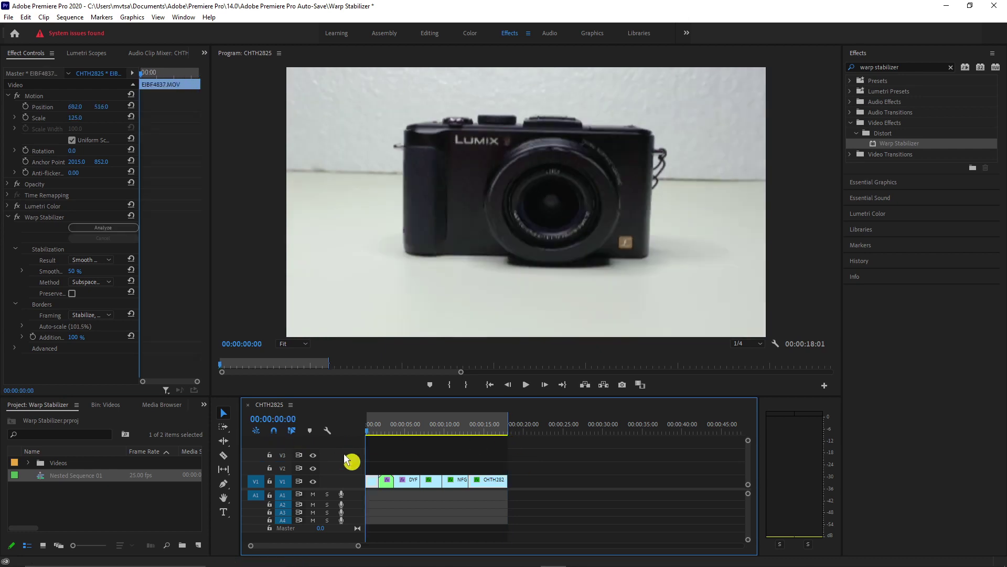
pyautogui.press('Home')
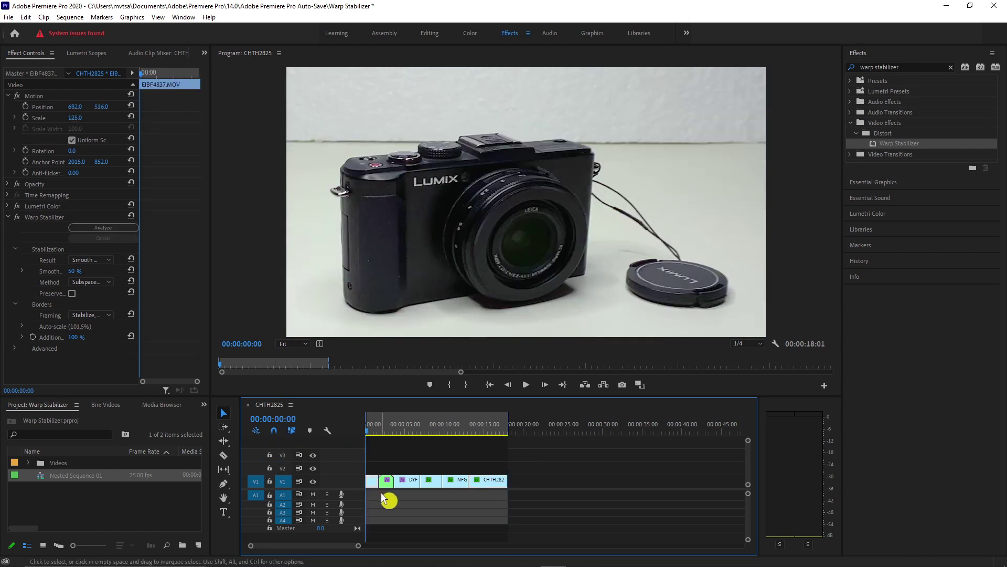
# - Open Export Settings for the sequence and select the output file name to replace it
pyautogui.click(8, 17)
pyautogui.moveTo(50, 341)
pyautogui.click(184, 342)
pyautogui.click(624, 160)
# - Name the output file 'Stabilized', save it, and export the sequence
pyautogui.write('Stabilized')
pyautogui.click(611, 328)
pyautogui.click(709, 479)
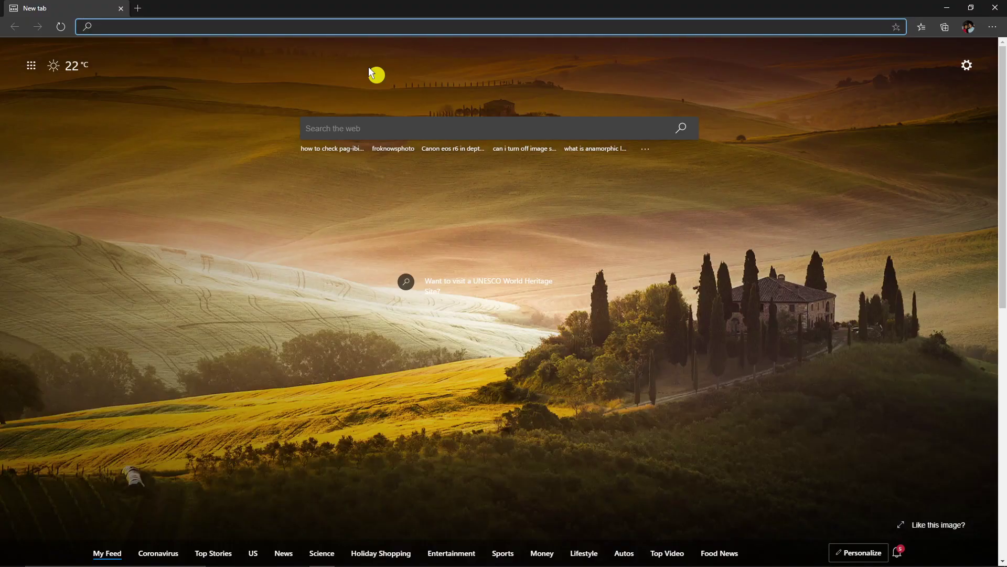
# - Go to epidemicsound.com and browse its Genres, Moods, Albums and Sound Effects pages
pyautogui.write('epidemicsound.com')
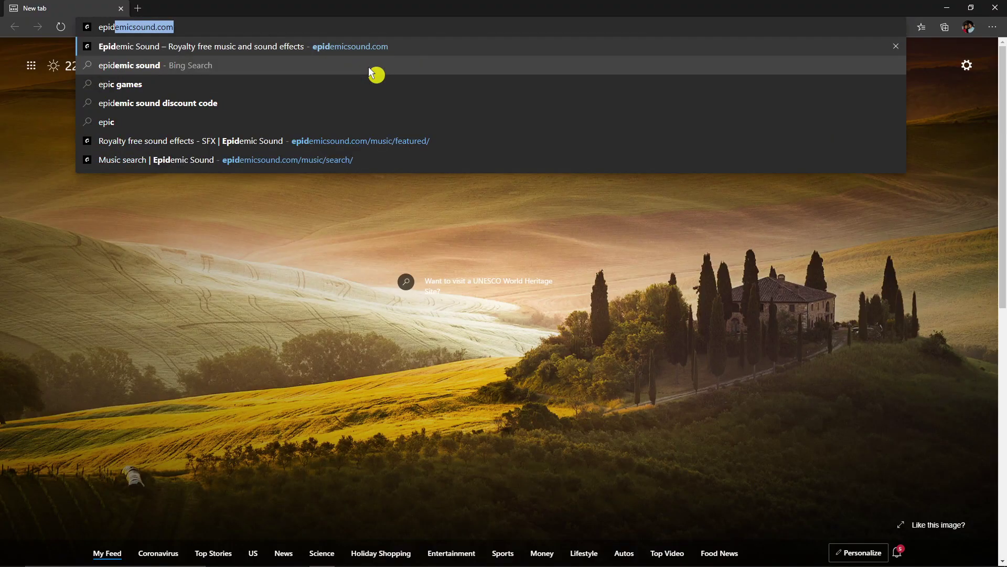
pyautogui.press('Return')
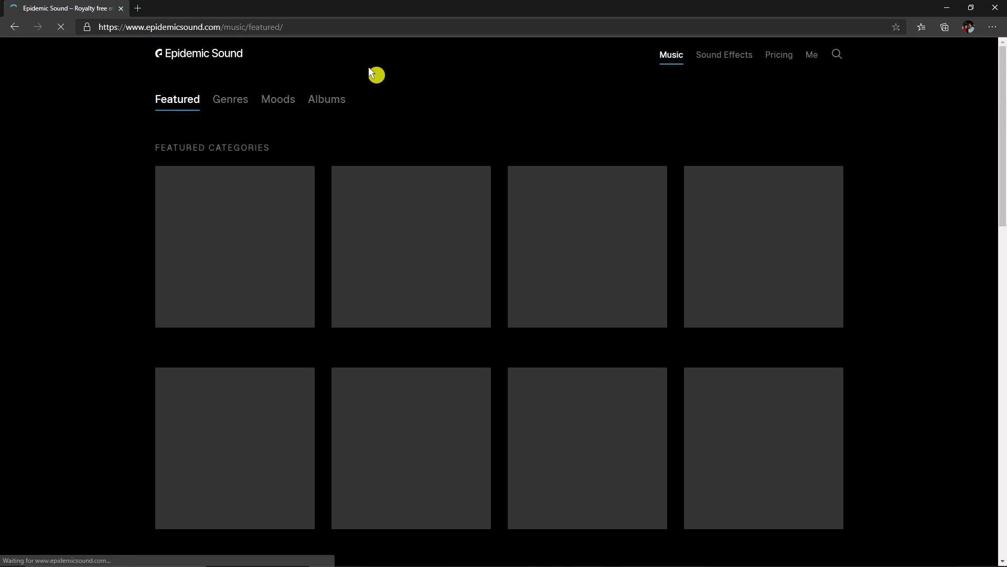
pyautogui.click(238, 101)
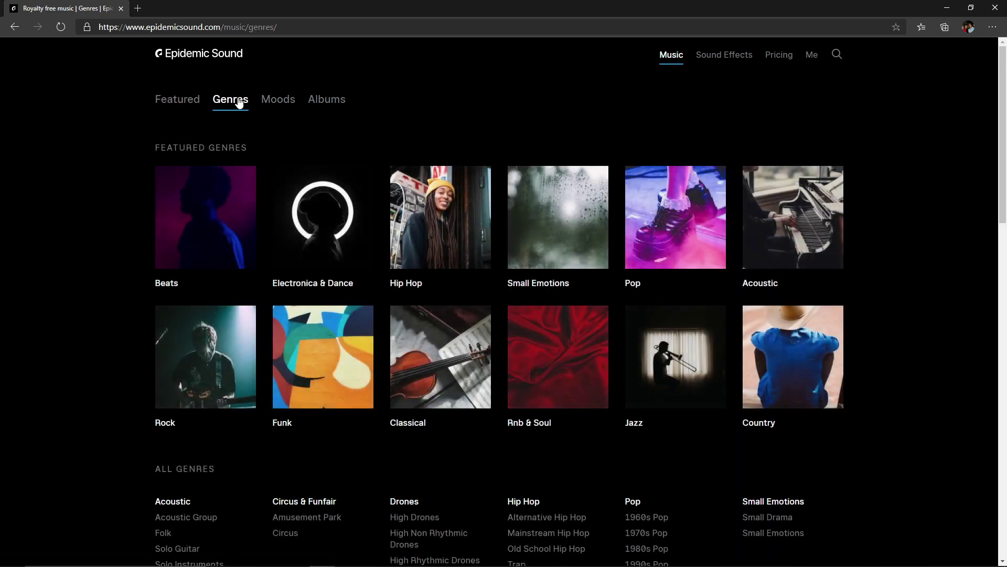
pyautogui.click(286, 106)
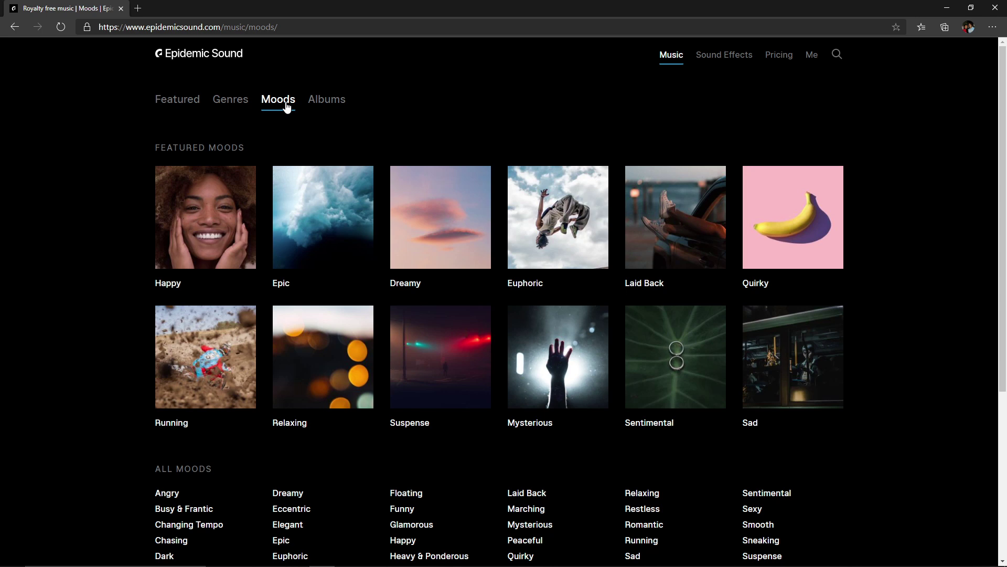
pyautogui.click(324, 104)
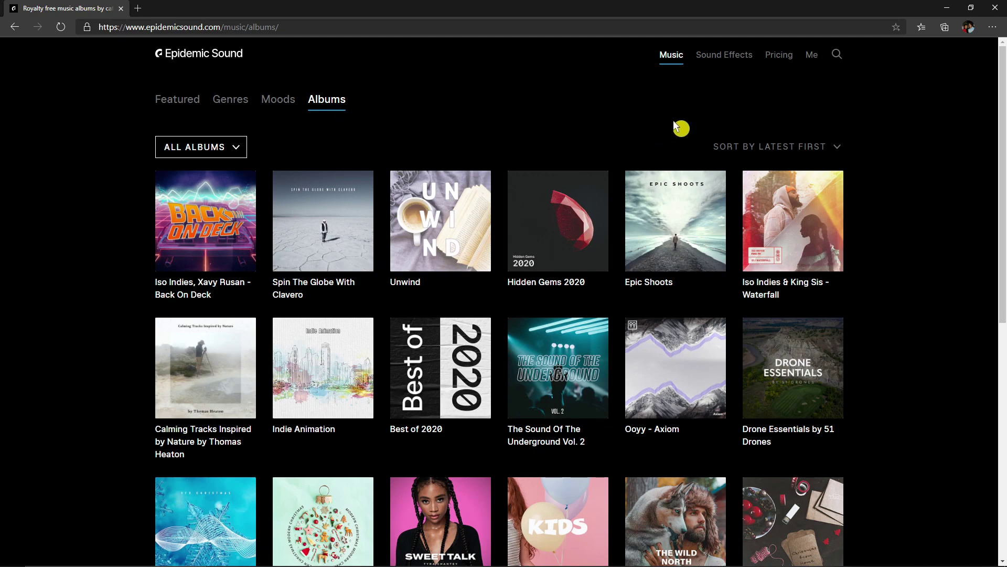
pyautogui.click(724, 60)
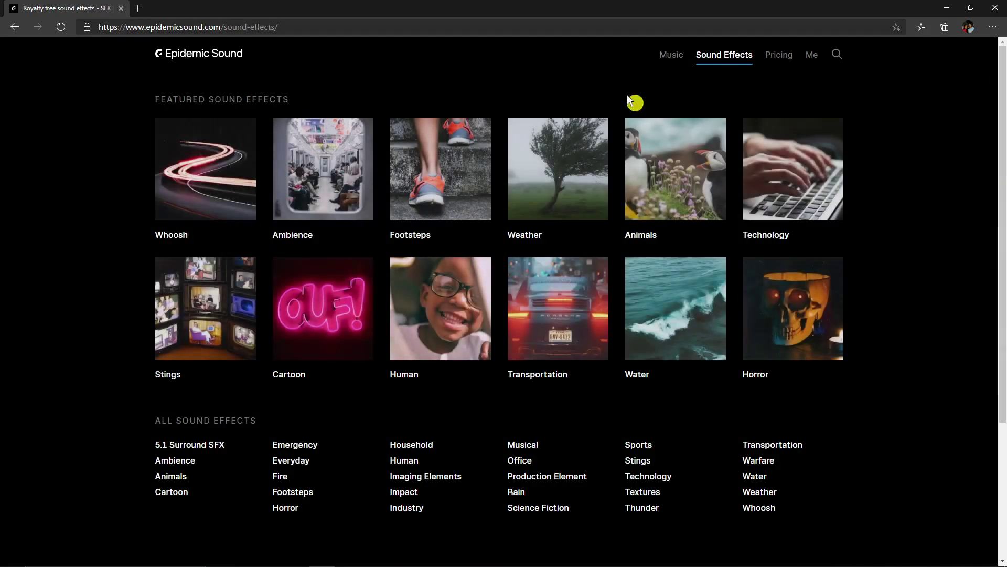